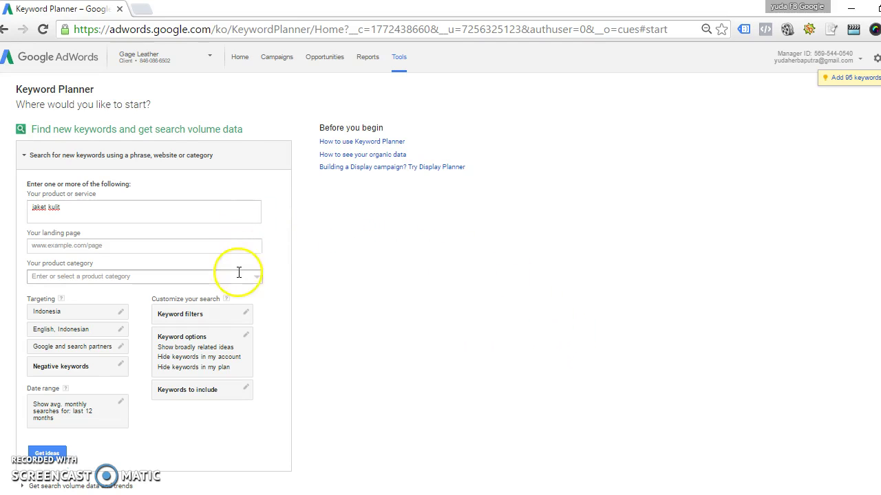
# - Limit the "jaket kulit" keyword search to at least 1000 average monthly searches with Medium and Low competition, and get the ideas
pyautogui.click(217, 214)
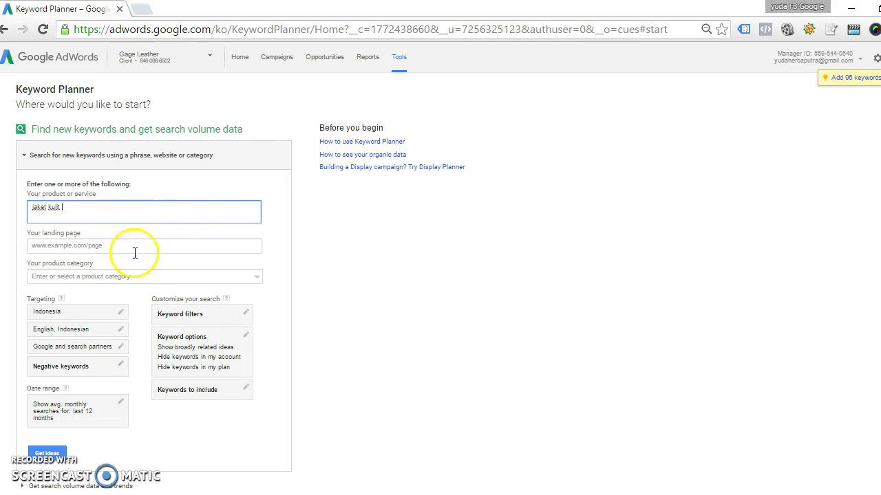
pyautogui.moveTo(84, 211); pyautogui.dragTo(19, 210)
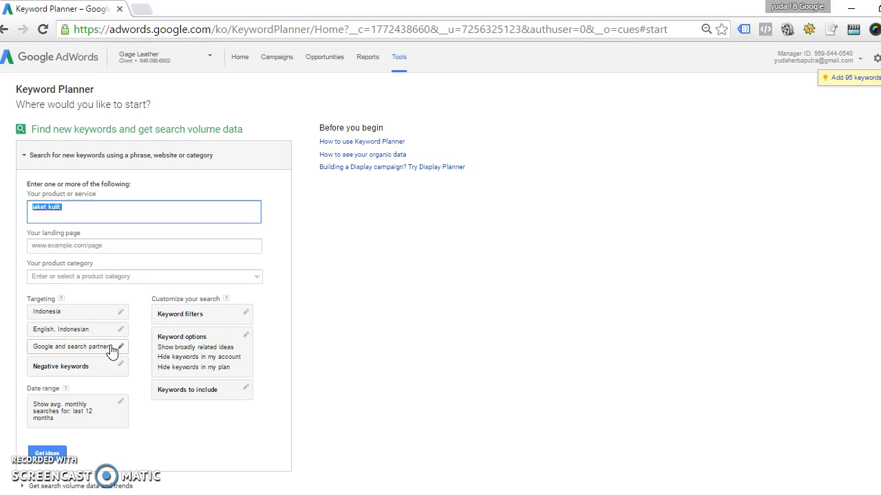
pyautogui.click(240, 316)
pyautogui.click(227, 331)
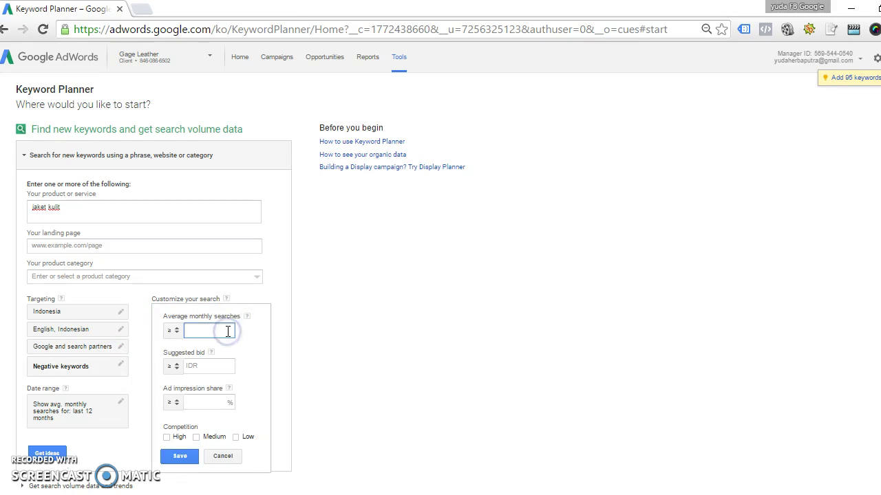
pyautogui.write('1000')
pyautogui.click(205, 369)
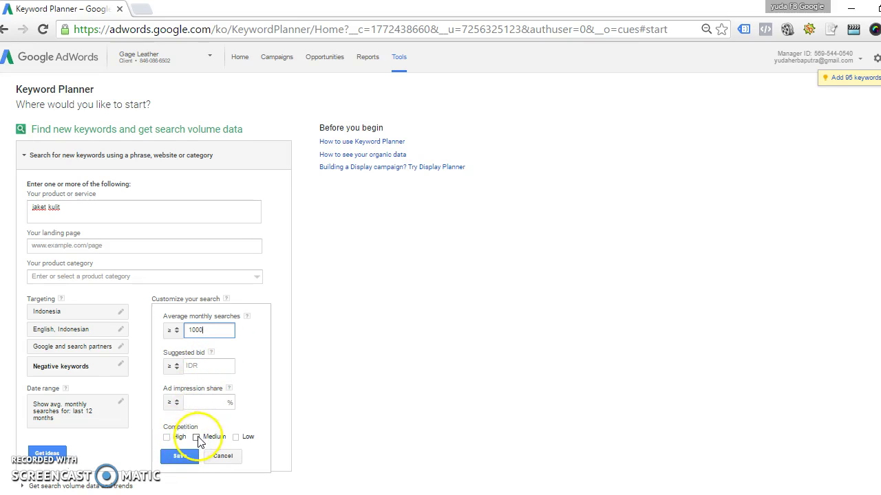
pyautogui.click(196, 438)
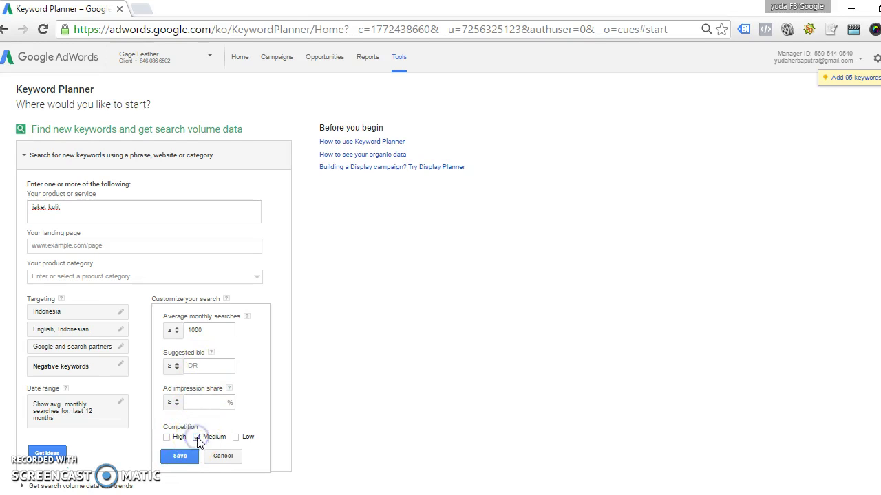
pyautogui.click(236, 438)
pyautogui.click(188, 464)
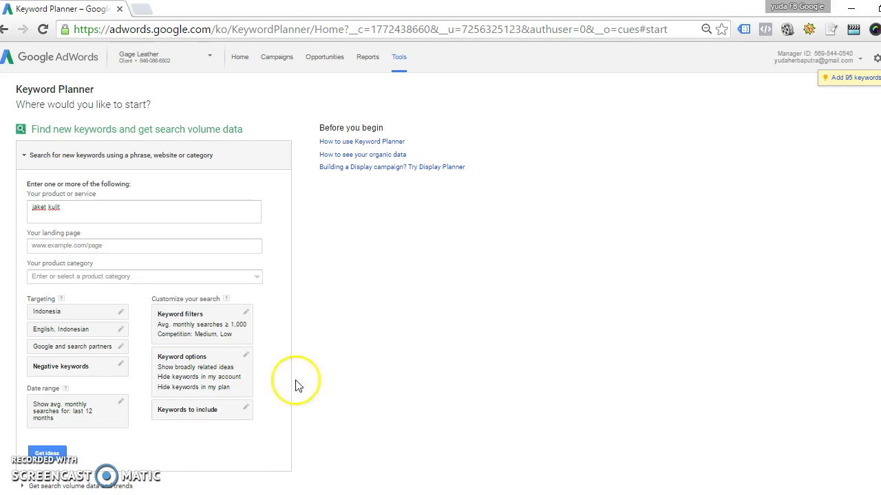
pyautogui.scroll(-2, 345, 358)
pyautogui.click(47, 316)
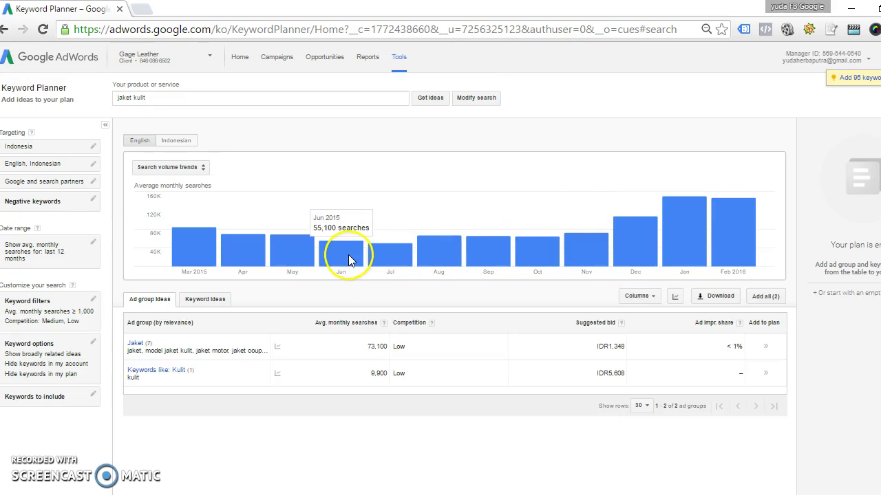
# - Examine the monthly search volumes for the English results across the chart from March 2015 to February 2016
pyautogui.moveTo(309, 251)
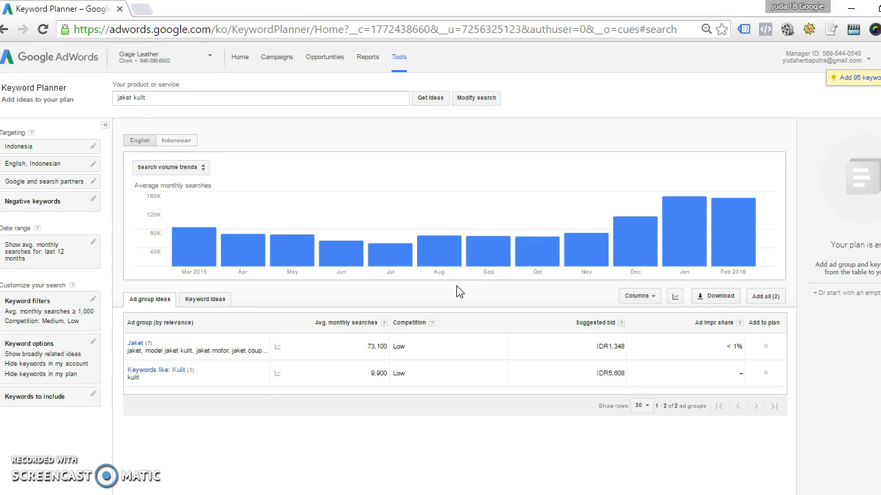
pyautogui.click(142, 143)
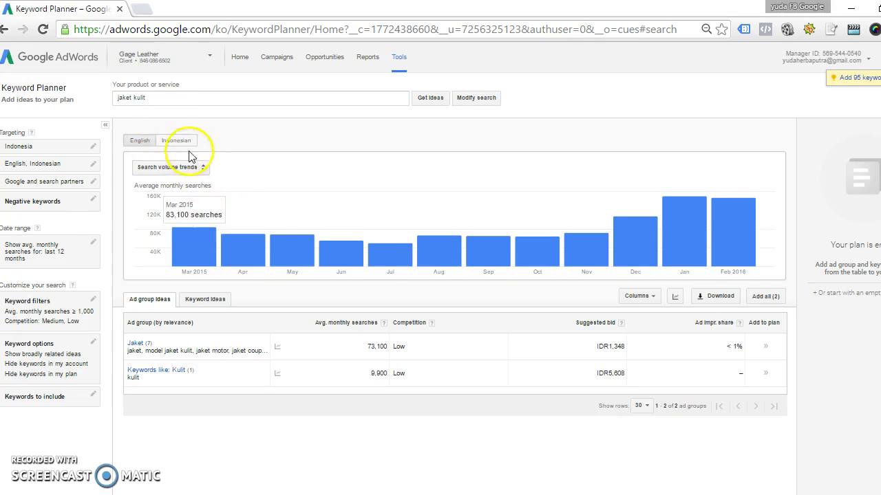
pyautogui.moveTo(255, 254)
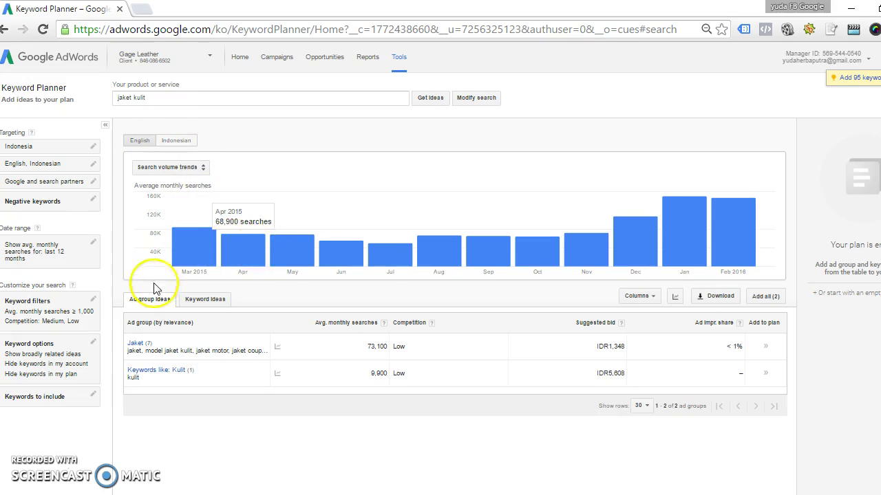
pyautogui.moveTo(182, 239)
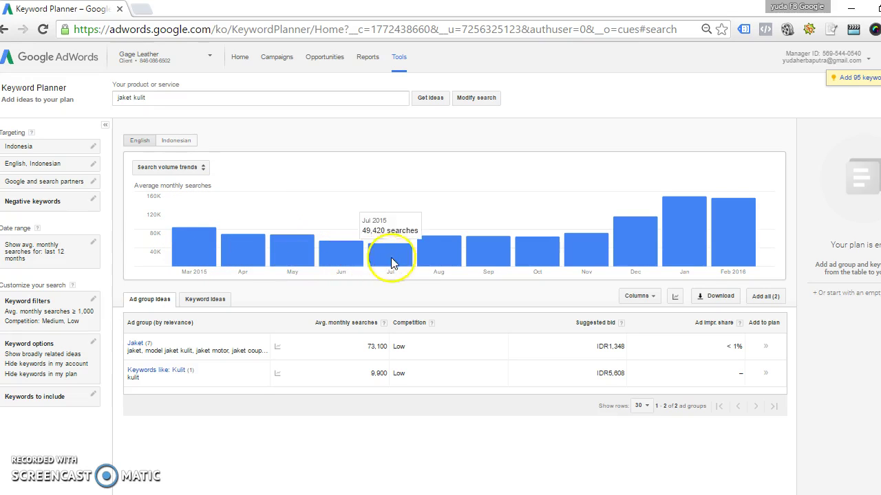
pyautogui.moveTo(589, 236)
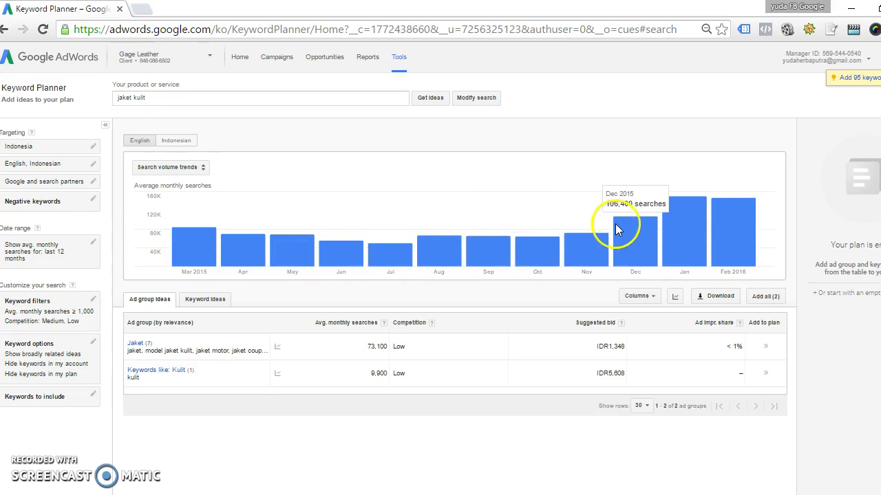
pyautogui.moveTo(670, 205)
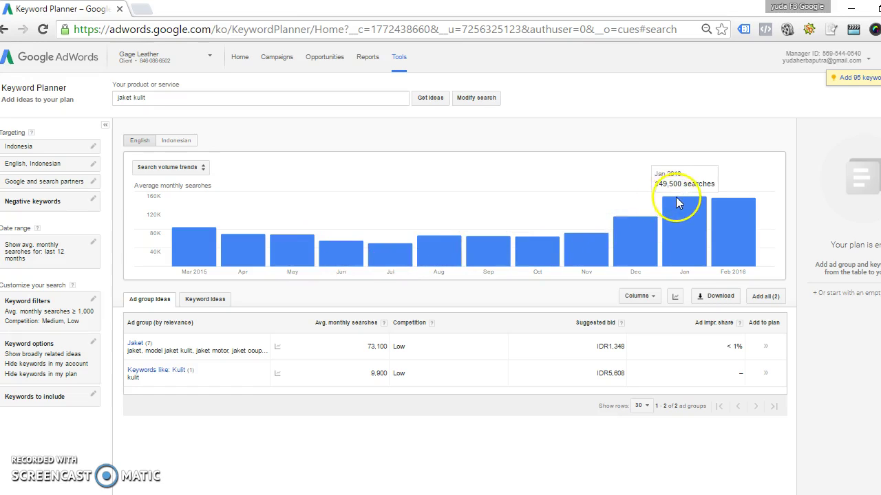
pyautogui.moveTo(711, 198)
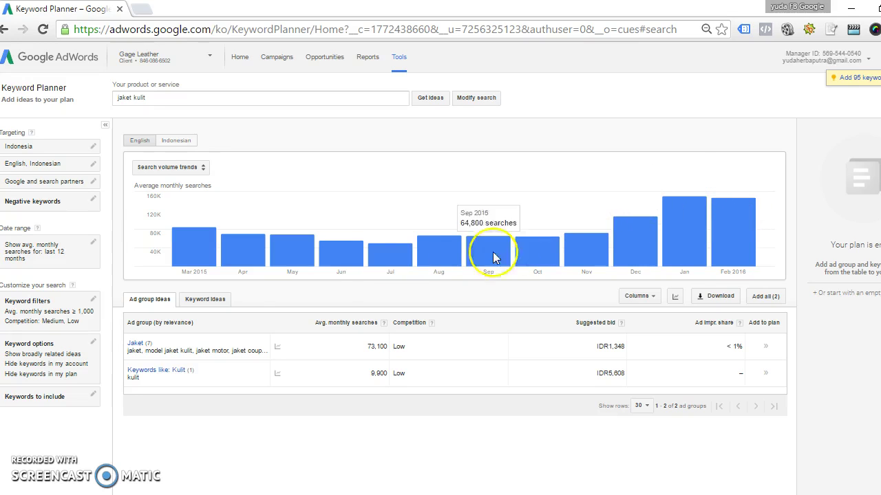
pyautogui.moveTo(348, 247)
pyautogui.moveTo(383, 246)
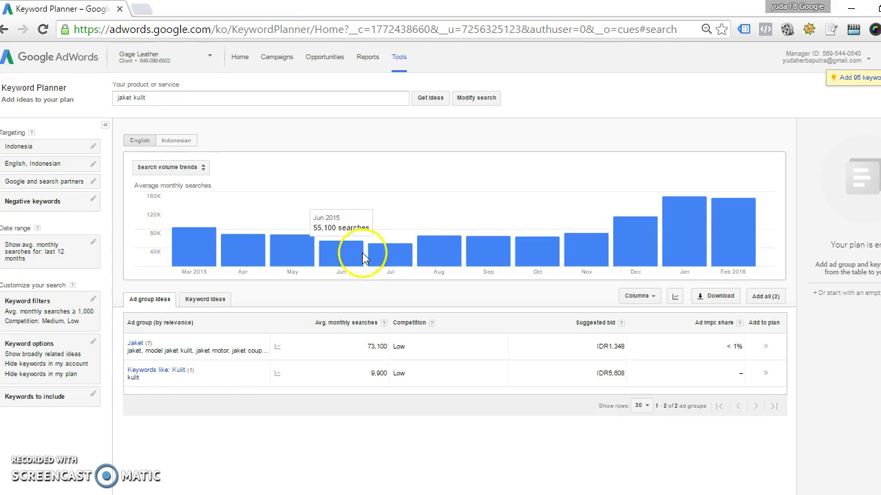
pyautogui.moveTo(377, 268)
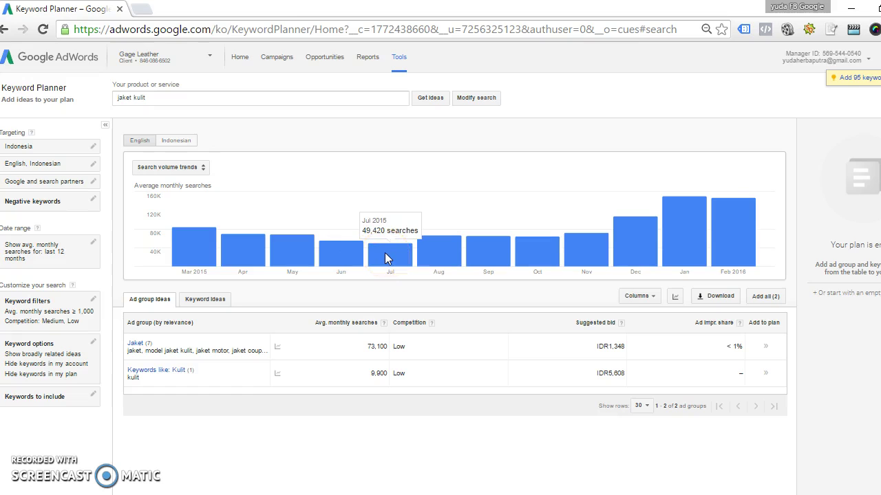
pyautogui.click(337, 252)
pyautogui.moveTo(367, 234)
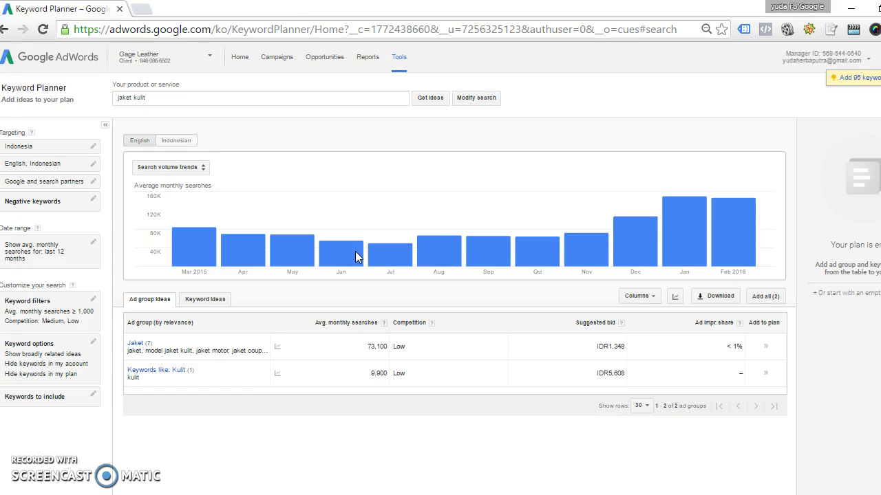
# - Switch the results to Indonesian and view the keywords inside the Jaket ad group before returning to the overview
pyautogui.click(183, 146)
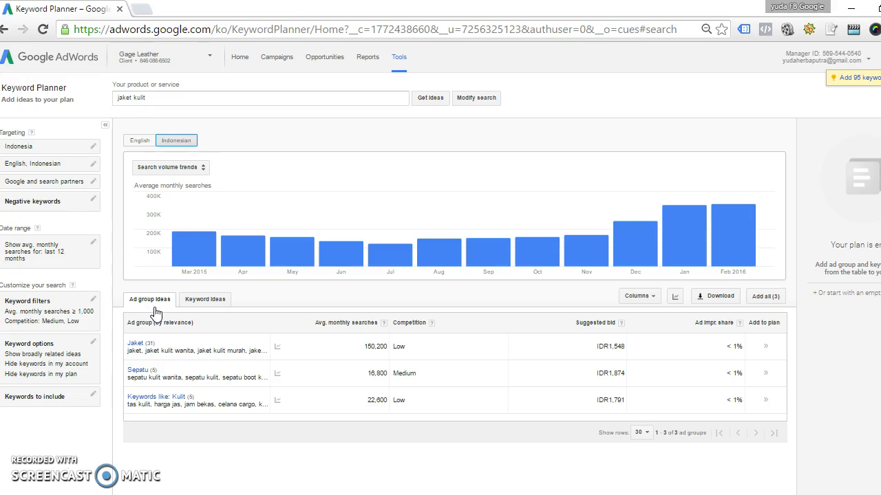
pyautogui.click(139, 346)
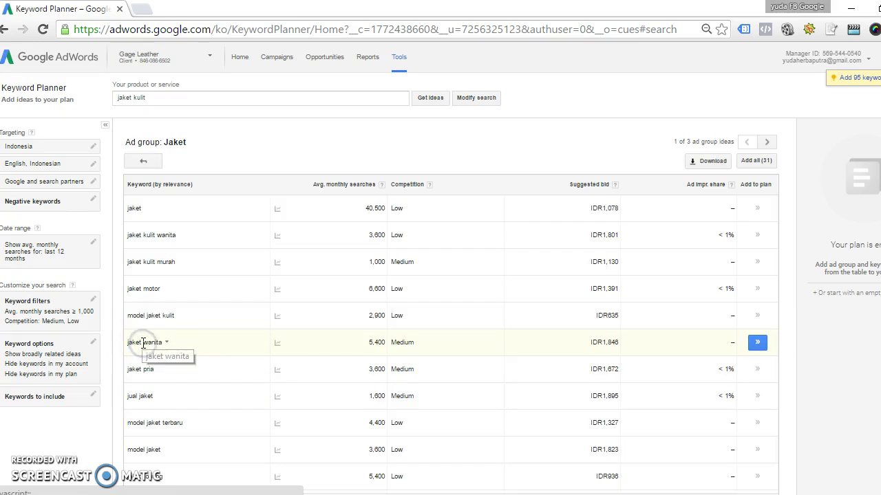
pyautogui.moveTo(164, 141); pyautogui.dragTo(174, 141)
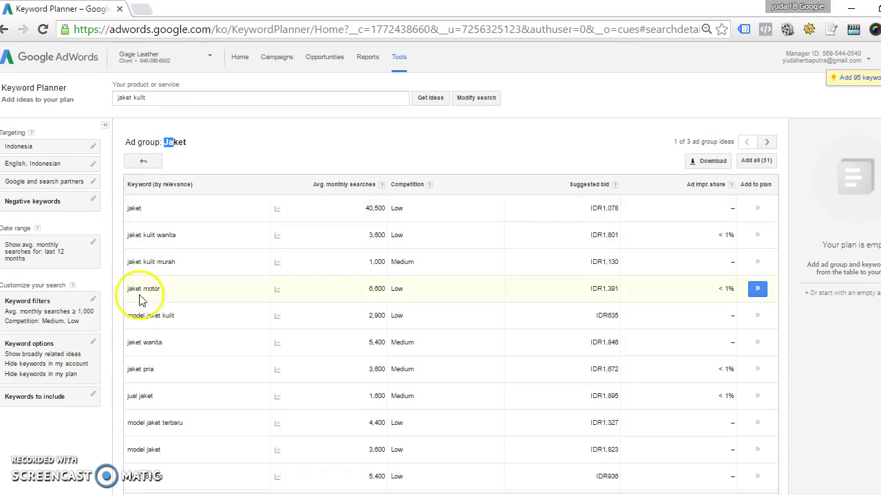
pyautogui.click(143, 161)
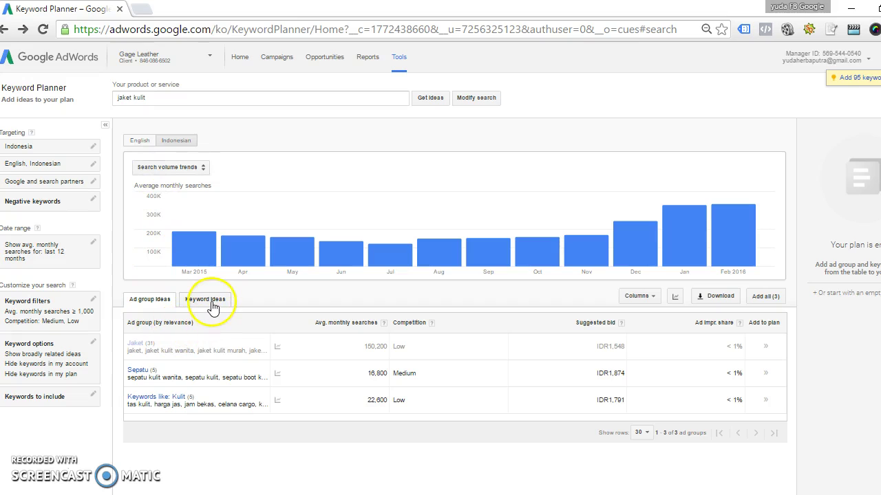
# - Review the individual keyword ideas related to "jaket kulit" with their search volumes and competition levels
pyautogui.click(212, 304)
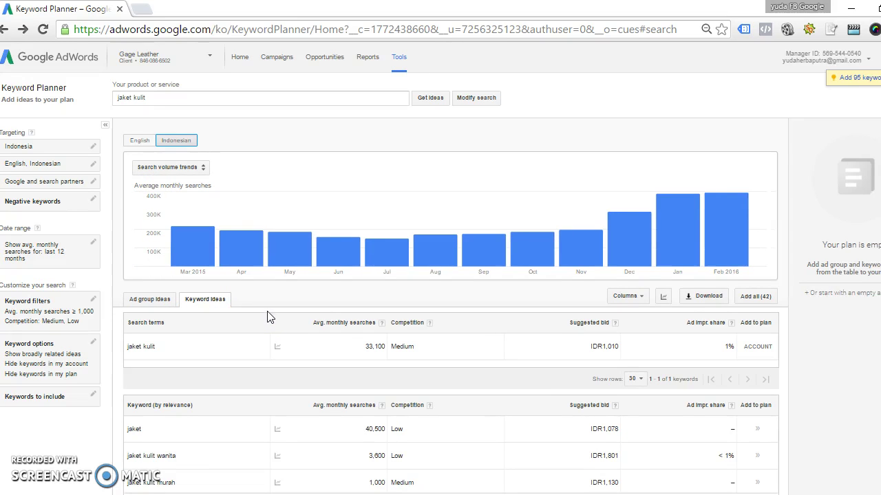
pyautogui.scroll(-1, 268, 315)
pyautogui.scroll(-1, 268, 317)
pyautogui.scroll(-1, 269, 319)
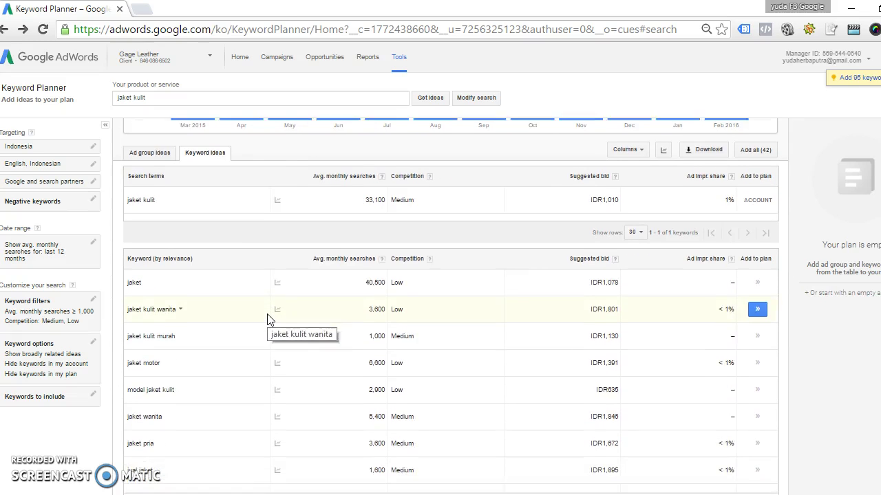
pyautogui.scroll(-1, 268, 320)
pyautogui.scroll(2, 269, 320)
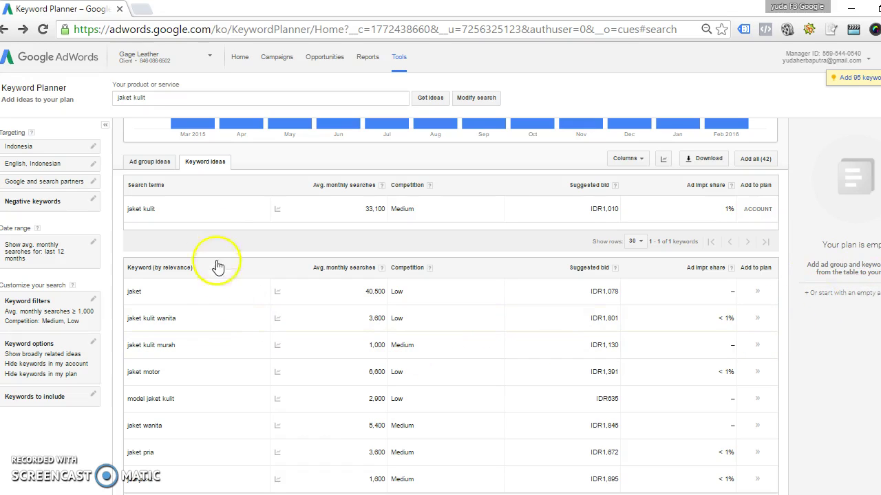
pyautogui.scroll(1, 191, 220)
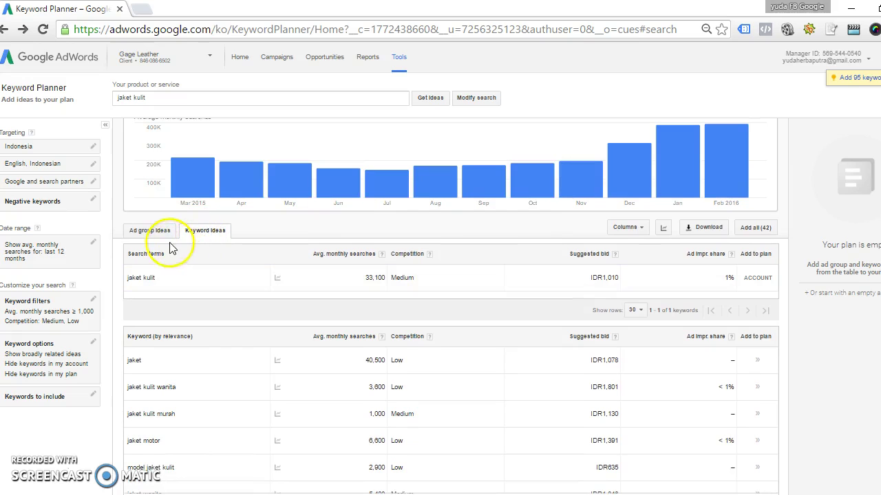
# - Compare the ad group ideas with the keyword ideas, checking the keywords grouped under Jaket
pyautogui.click(162, 236)
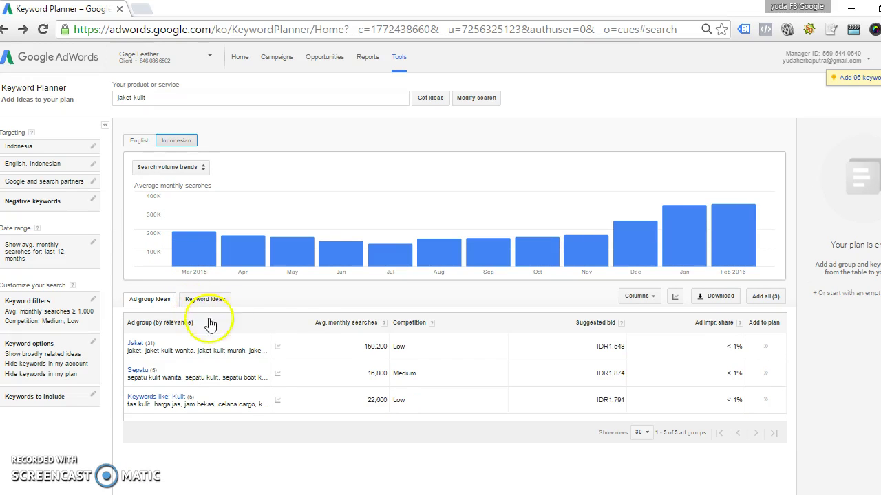
pyautogui.click(133, 344)
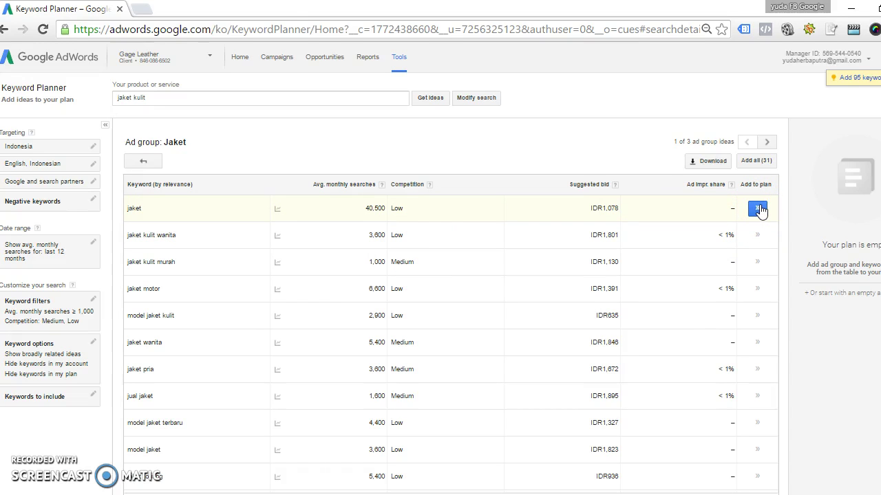
pyautogui.click(143, 161)
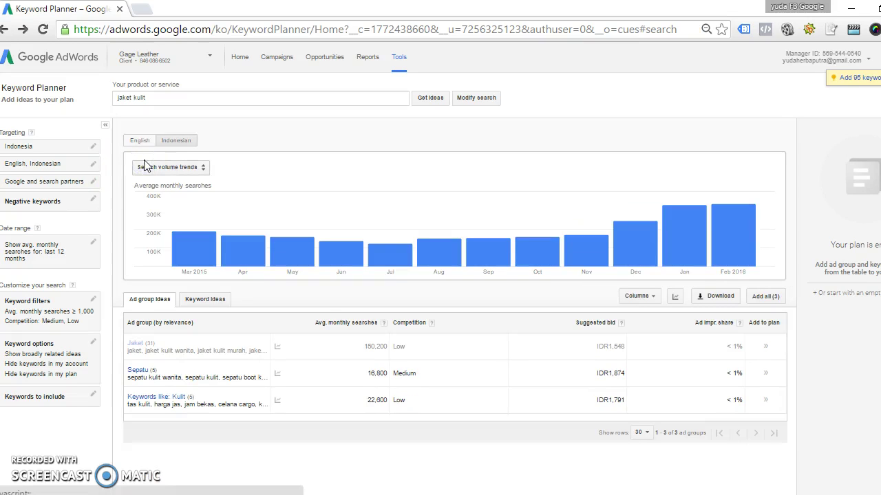
pyautogui.click(208, 303)
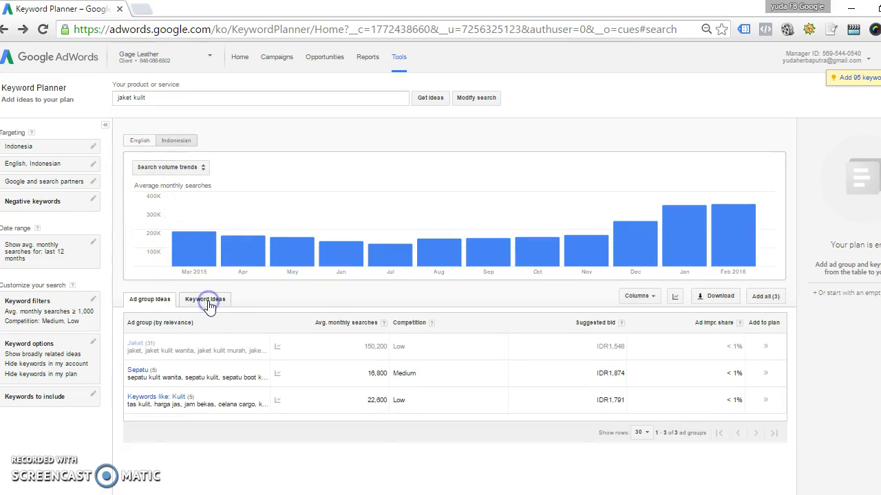
pyautogui.click(142, 300)
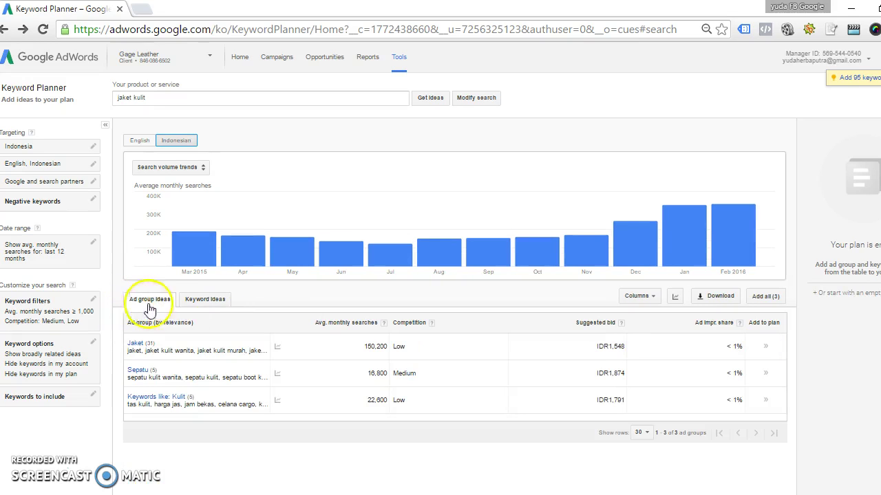
# - Open the Jaket ad group and examine the competition level of its first keyword, "jaket"
pyautogui.click(136, 344)
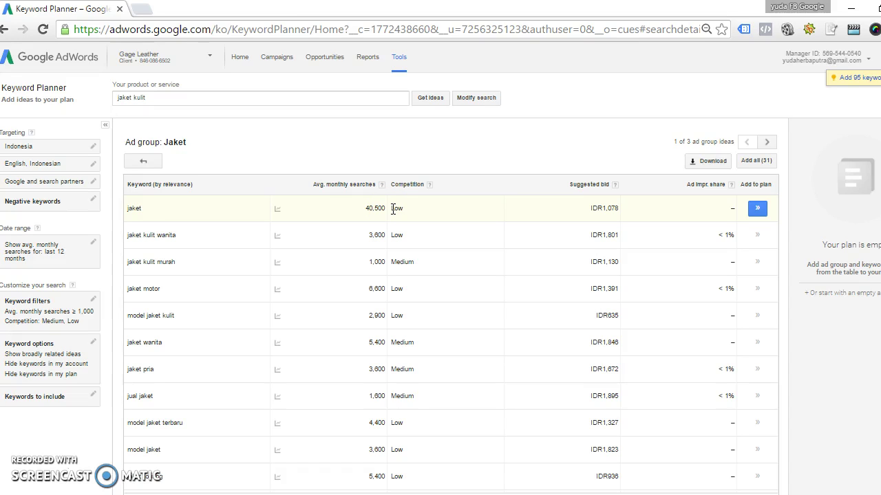
pyautogui.moveTo(393, 209); pyautogui.dragTo(411, 208)
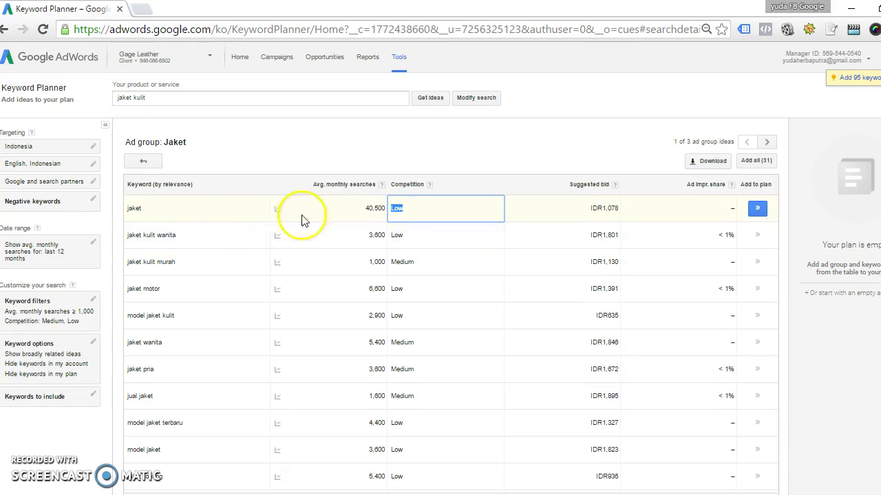
pyautogui.click(416, 212)
pyautogui.click(145, 208)
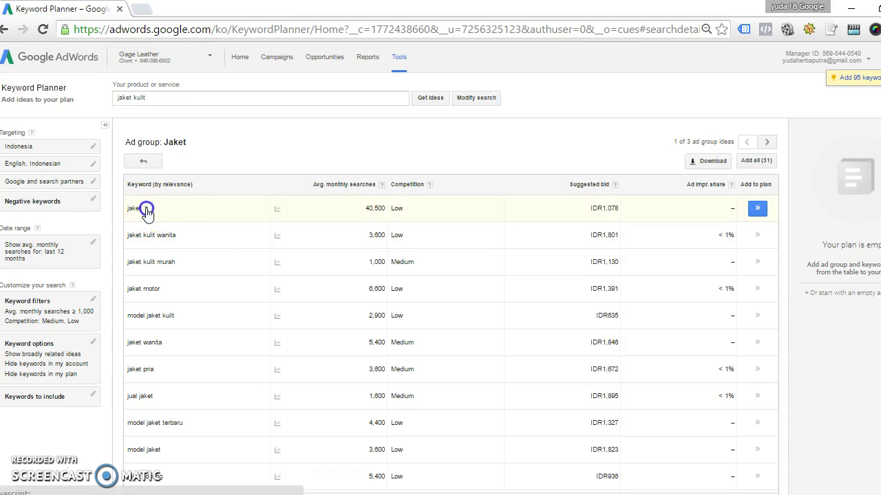
pyautogui.click(260, 148)
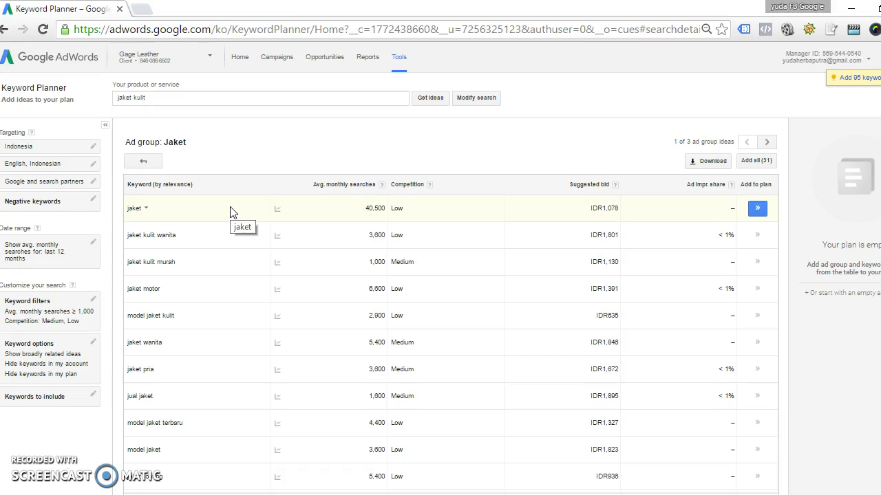
pyautogui.click(223, 248)
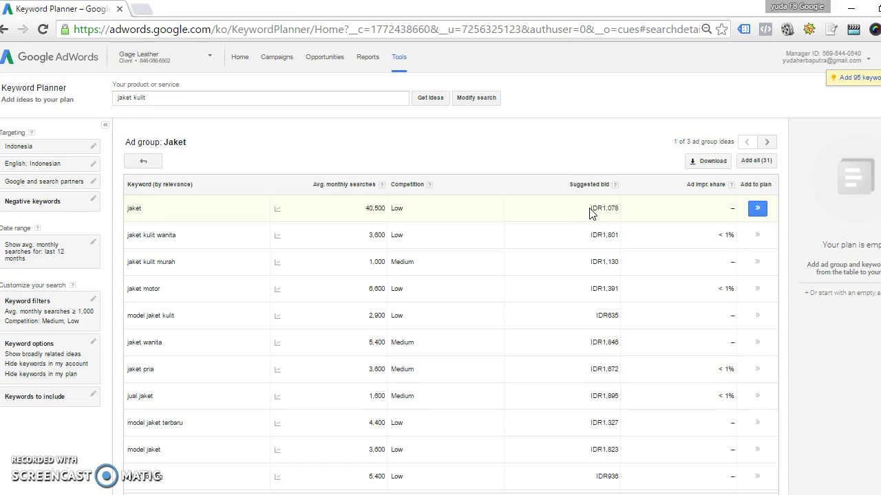
# - Examine the ad impression share values of the Jaket keywords and read the help explanation for that metric
pyautogui.click(703, 205)
pyautogui.click(697, 197)
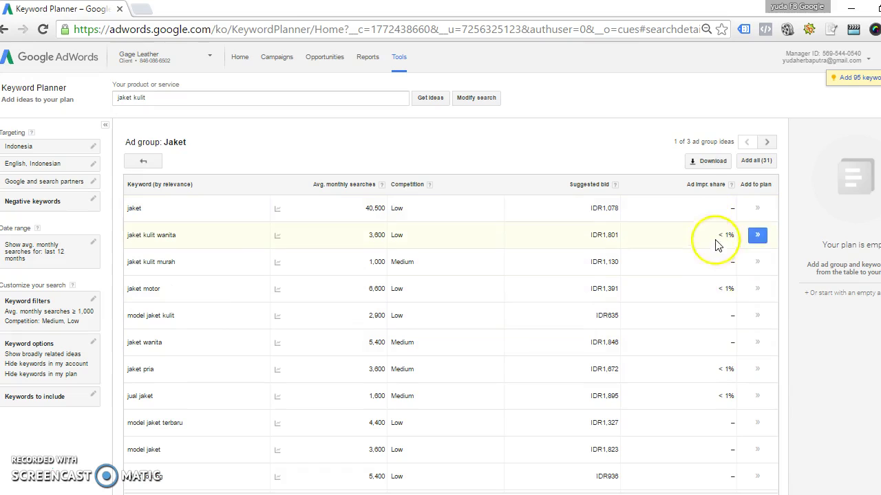
pyautogui.click(730, 186)
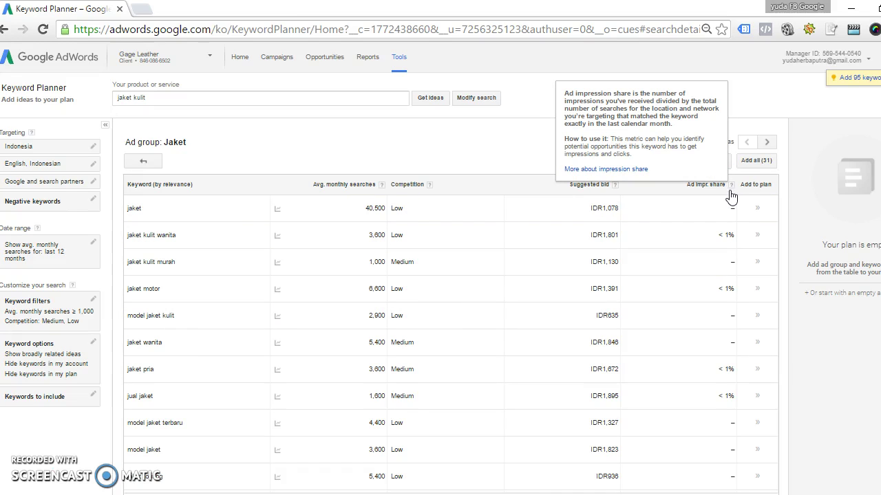
pyautogui.click(750, 190)
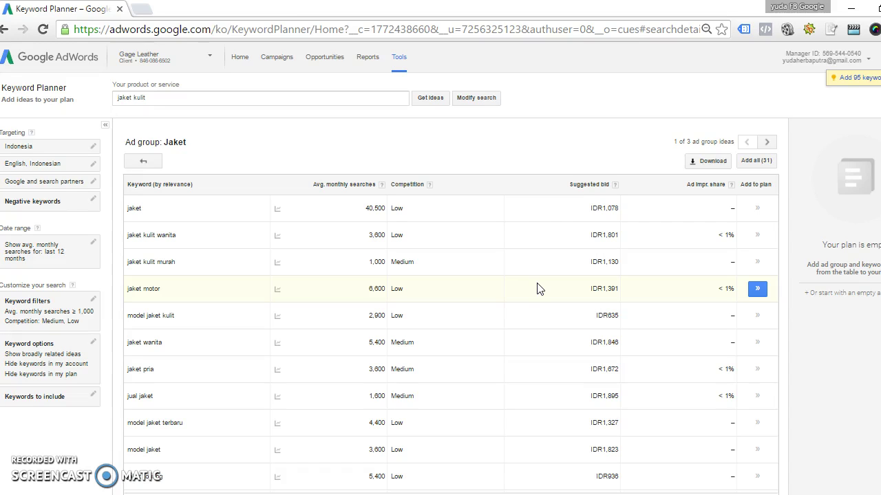
pyautogui.click(521, 252)
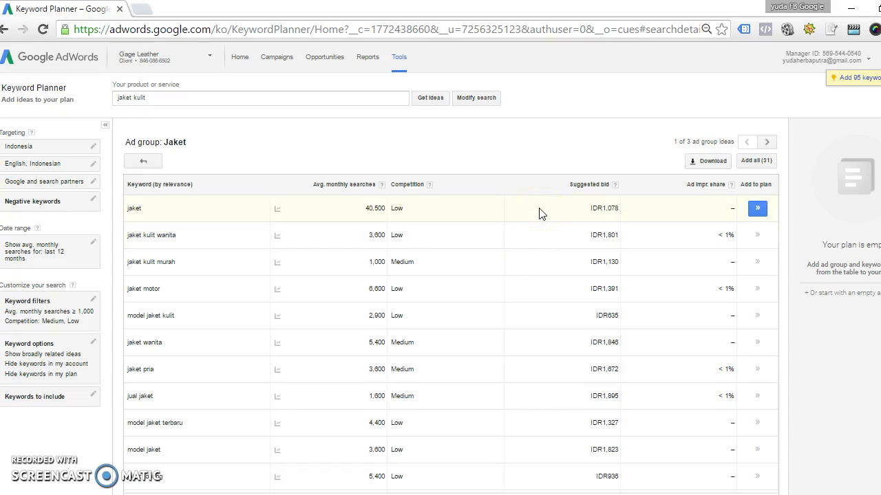
pyautogui.moveTo(540, 213); pyautogui.dragTo(406, 249)
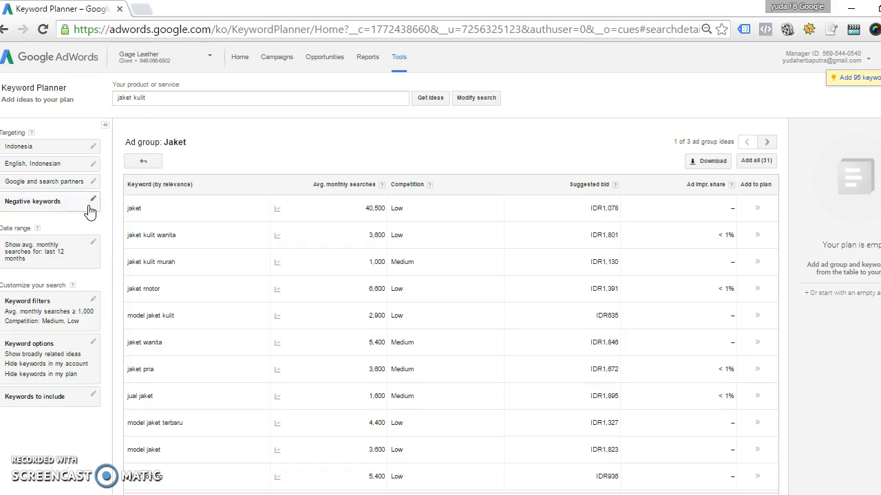
pyautogui.click(94, 295)
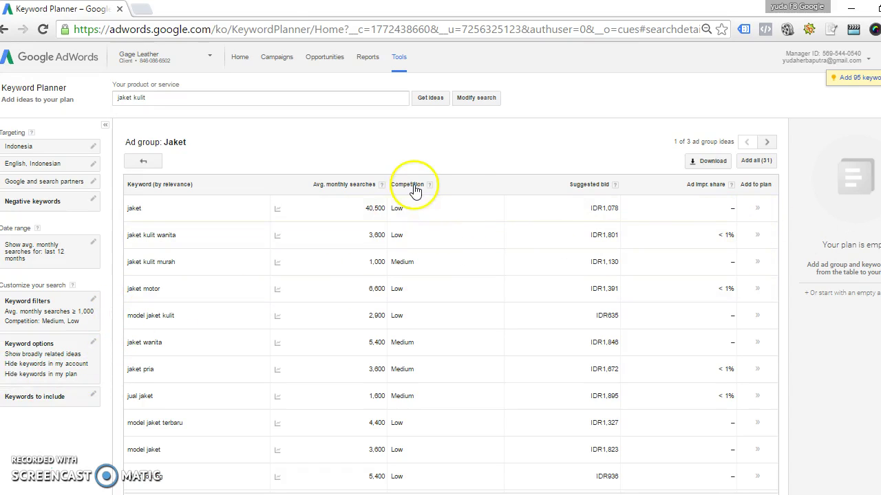
pyautogui.click(467, 205)
pyautogui.click(457, 195)
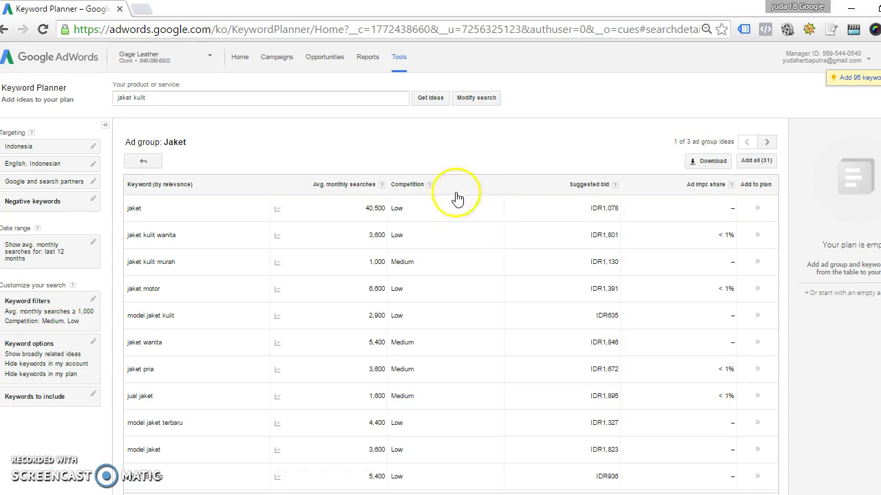